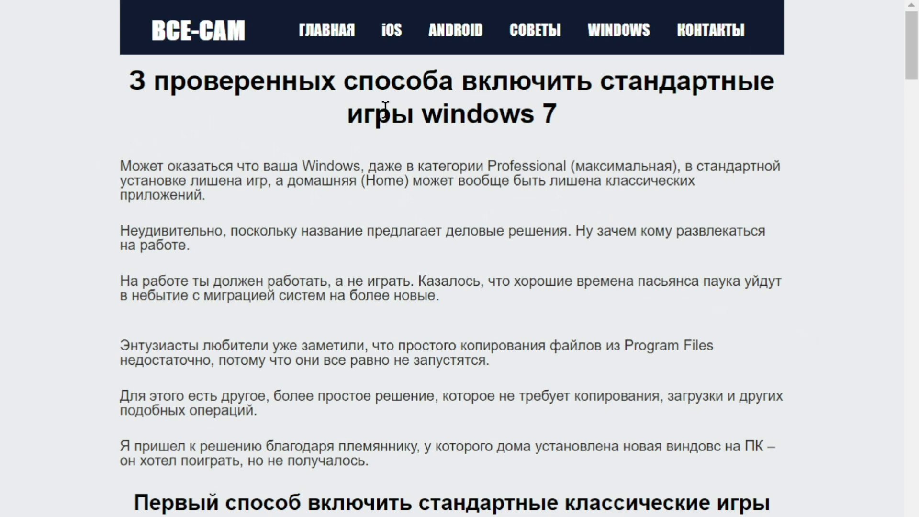
Download the classic games archive from the end of the article and save it to the desktop as Win7 Games Win10_
scroll(884, 309, down, 10)
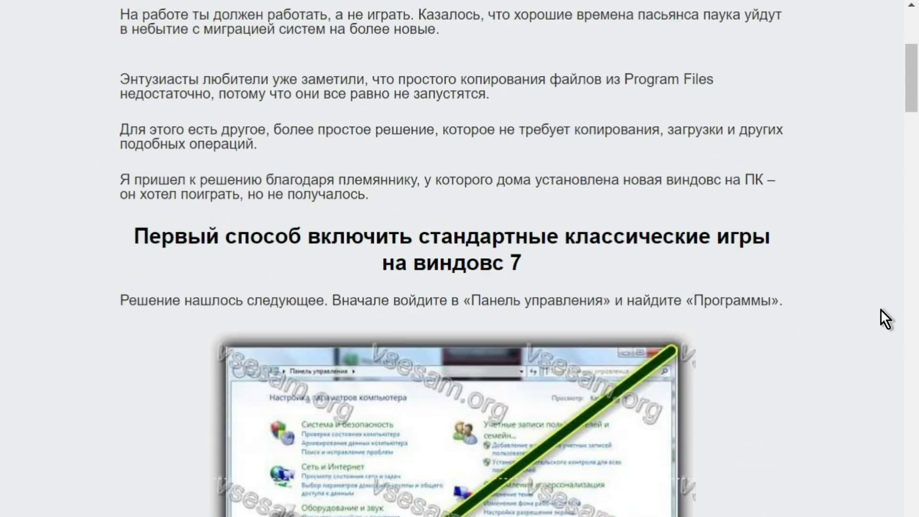
scroll(876, 314, down, 20)
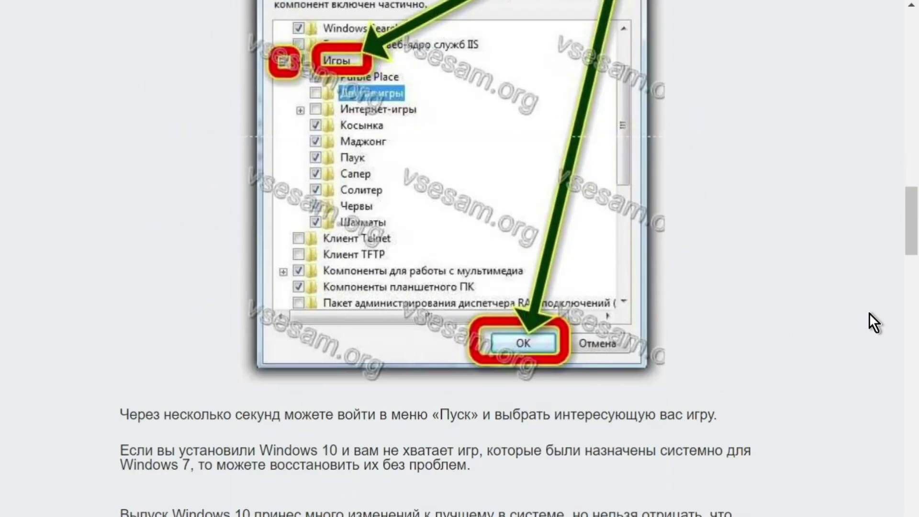
scroll(869, 312, down, 11)
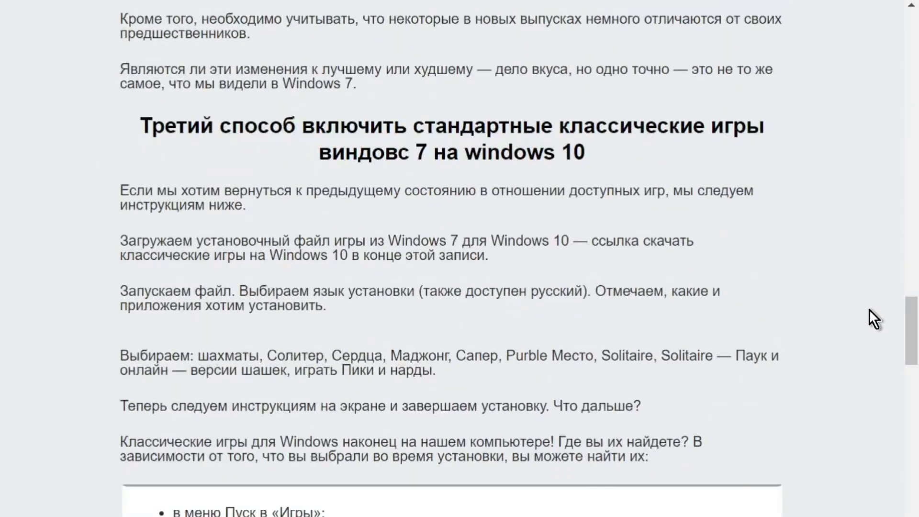
scroll(869, 309, down, 3)
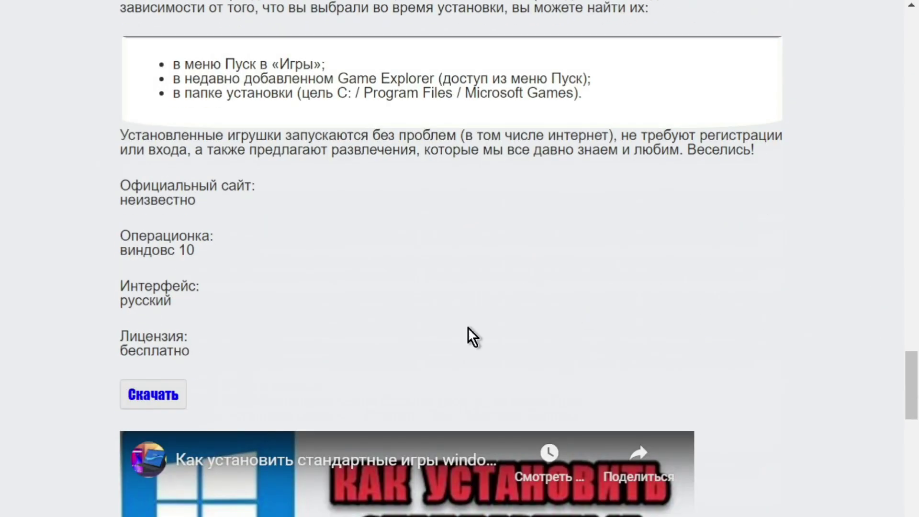
click(157, 397)
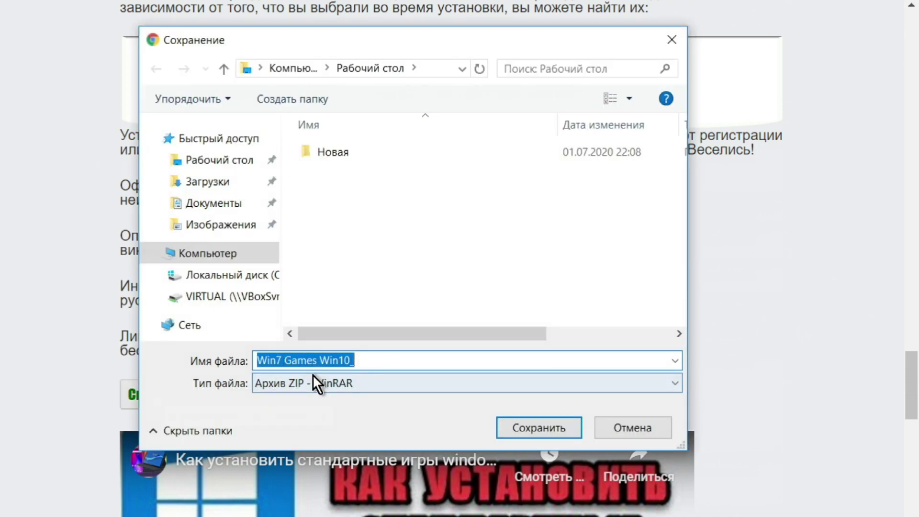
click(556, 429)
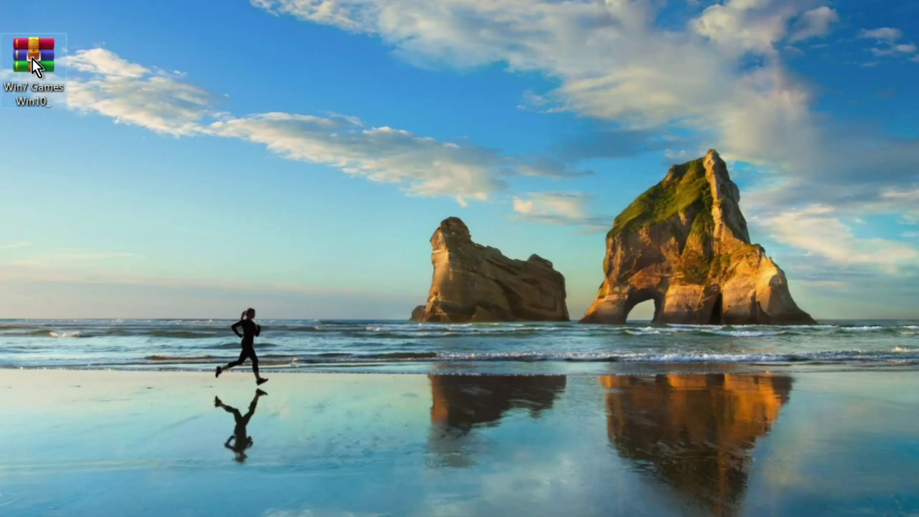
Scan the downloaded Win7 Games Win10_ archive with Zemana AntiMalware and close the scanner
double_click(32, 58)
right_click(33, 59)
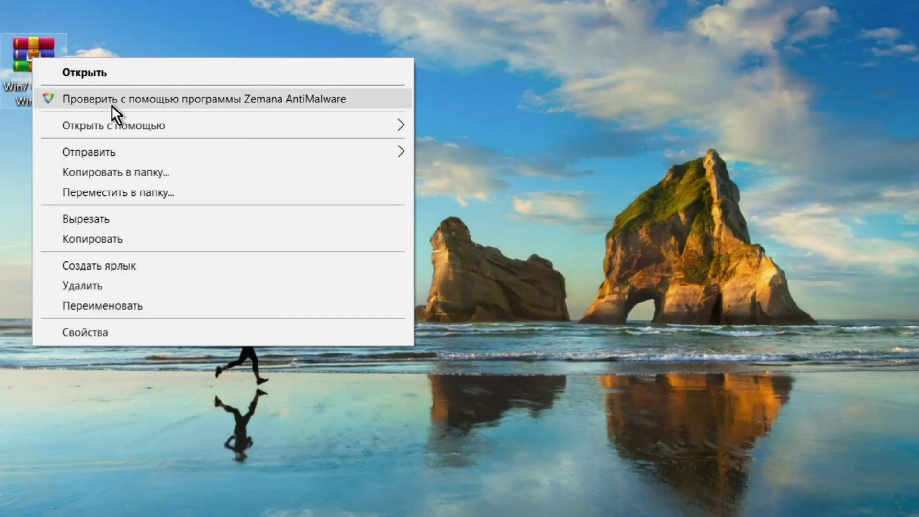
click(126, 100)
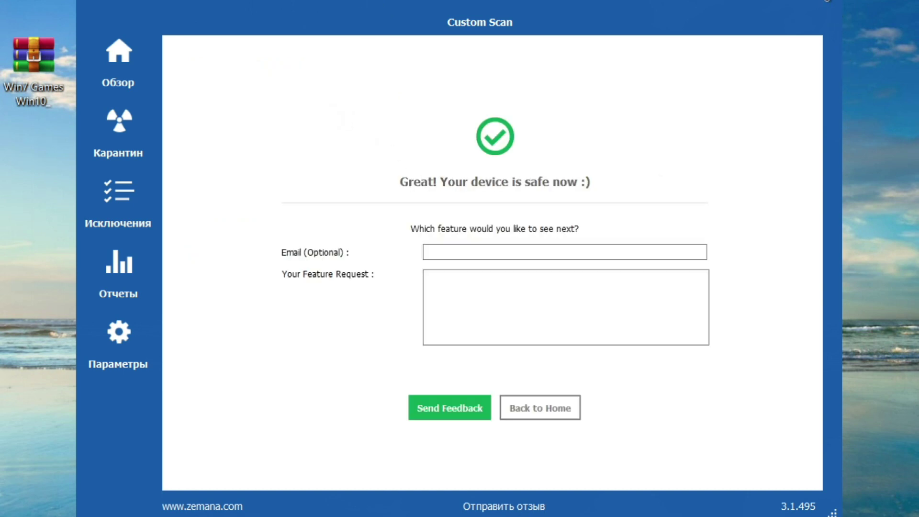
click(828, 2)
Extract Windows 7 Games for Windows 10 and 8.exe from the archive onto the desktop, then delete the archive
double_click(36, 54)
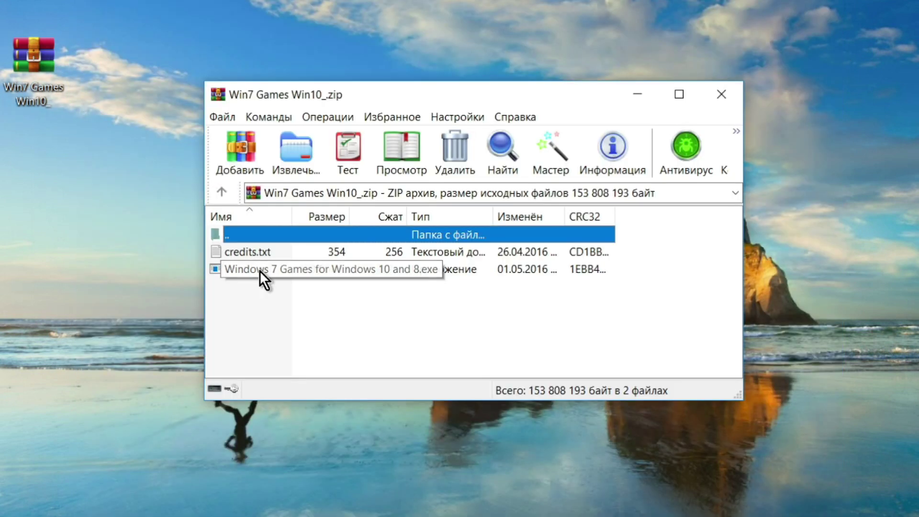
click(261, 269)
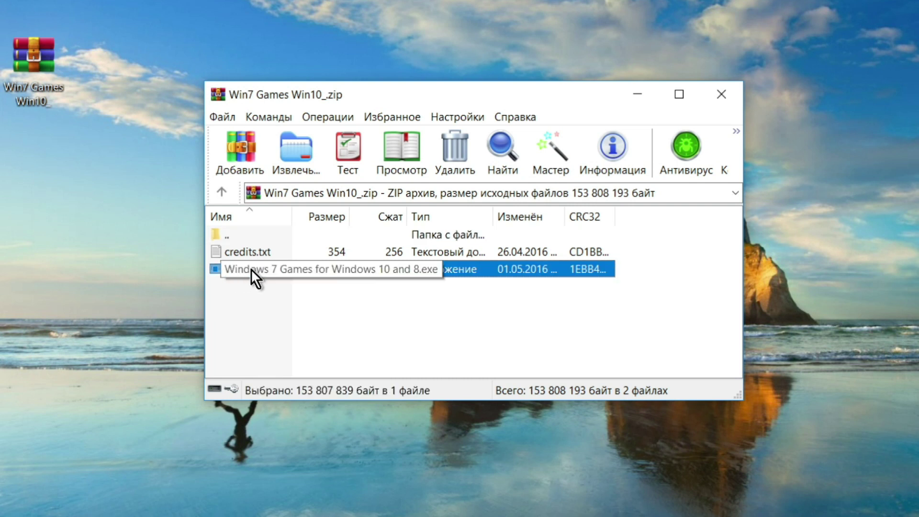
right_click(251, 269)
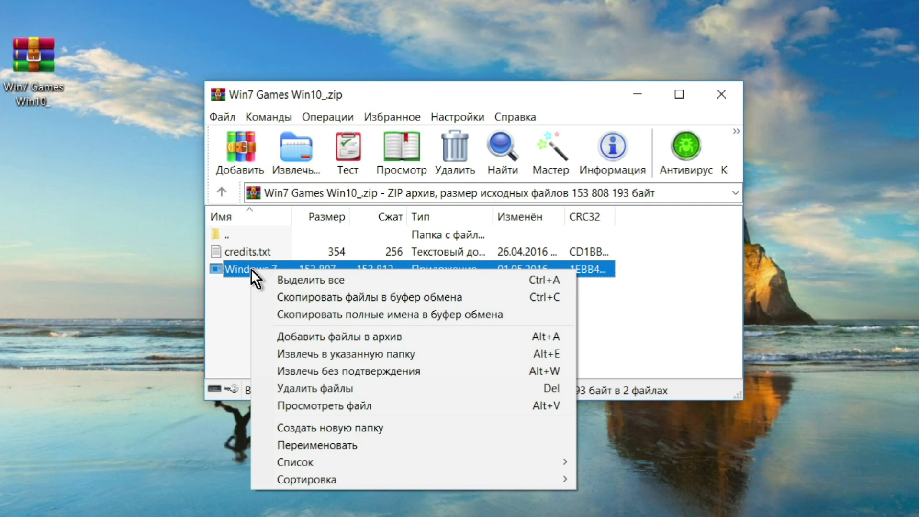
click(326, 372)
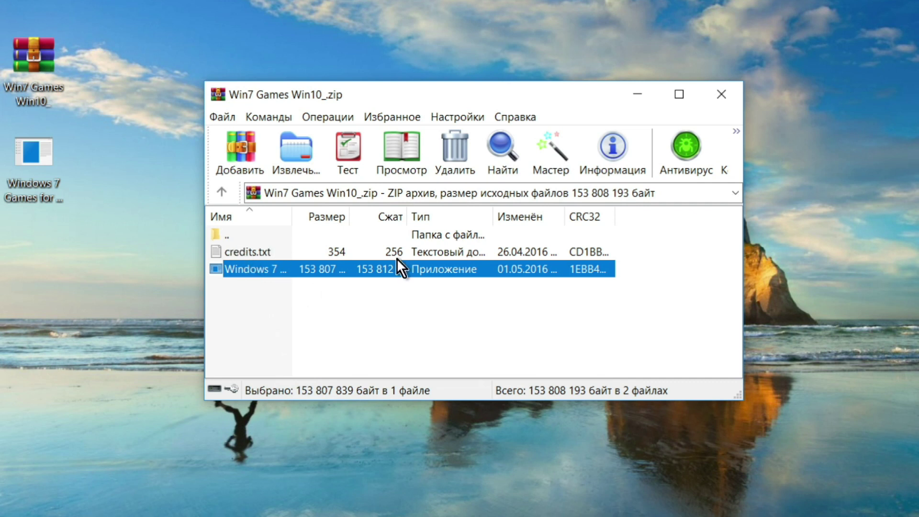
click(721, 94)
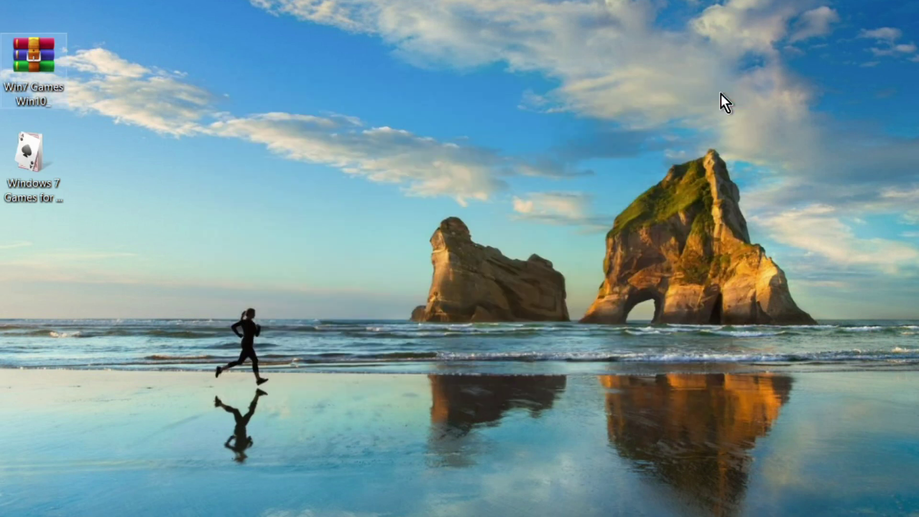
right_click(47, 45)
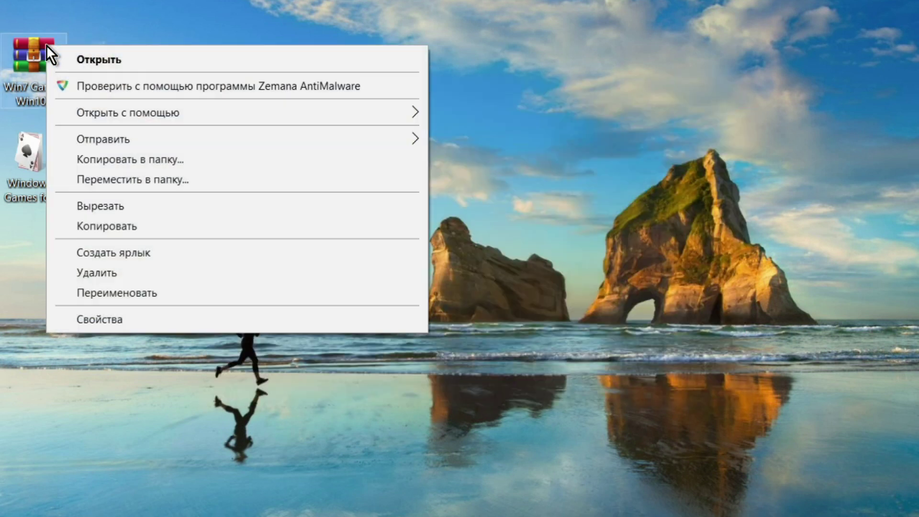
click(157, 271)
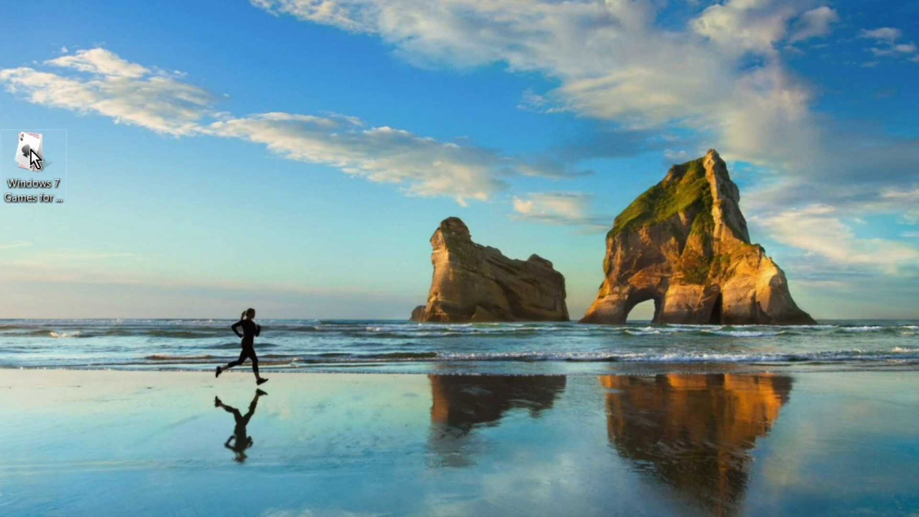
Install Windows 7 Games for Windows 10 and 8 in Russian with all game components selected, and finish the setup wizard
double_click(32, 149)
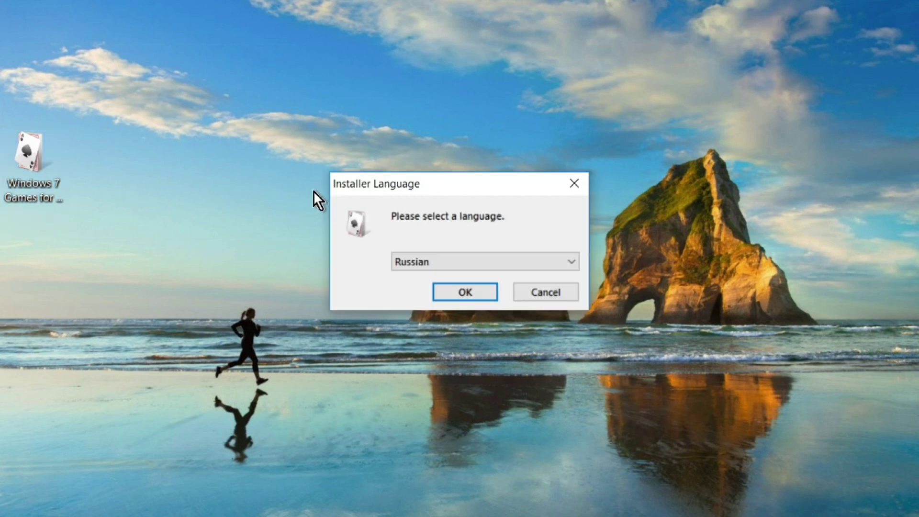
click(474, 298)
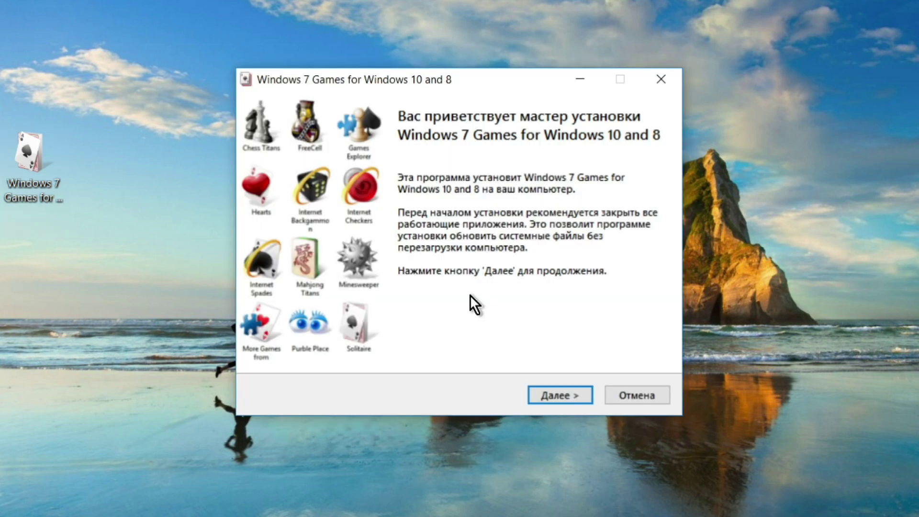
click(564, 398)
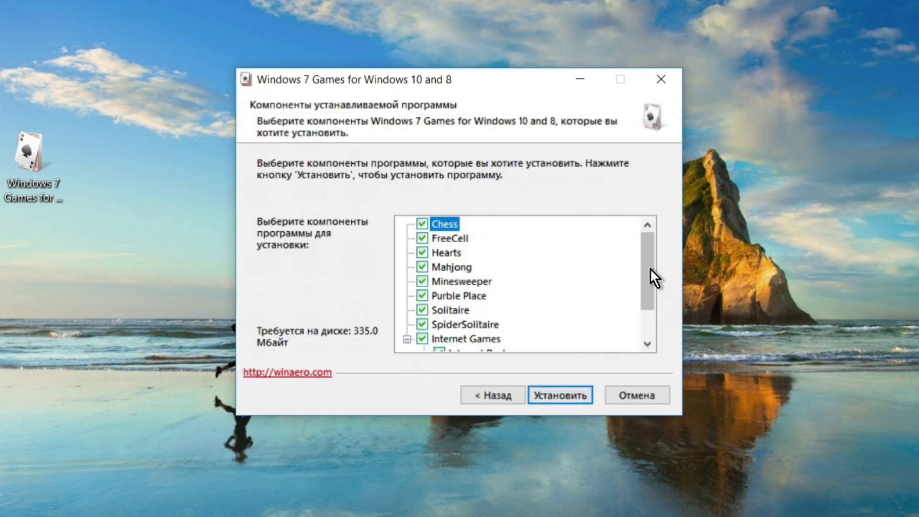
drag(651, 259, 651, 236)
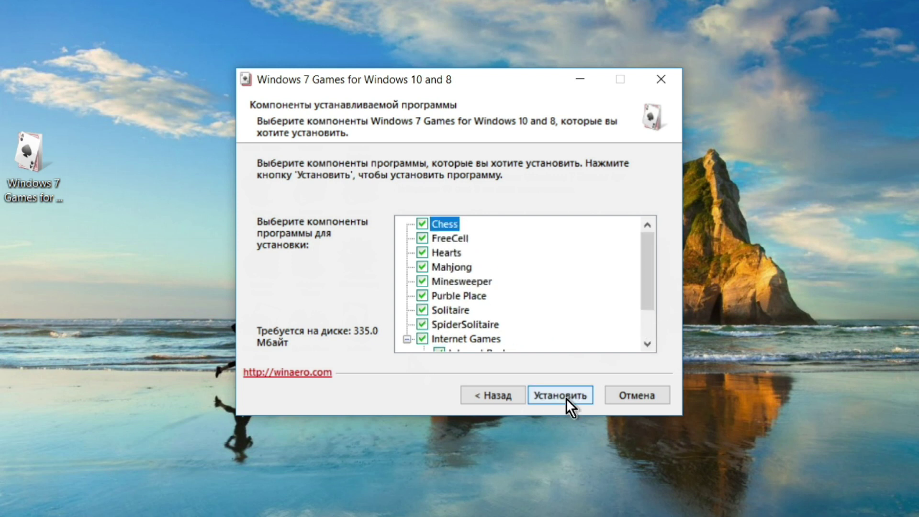
click(566, 399)
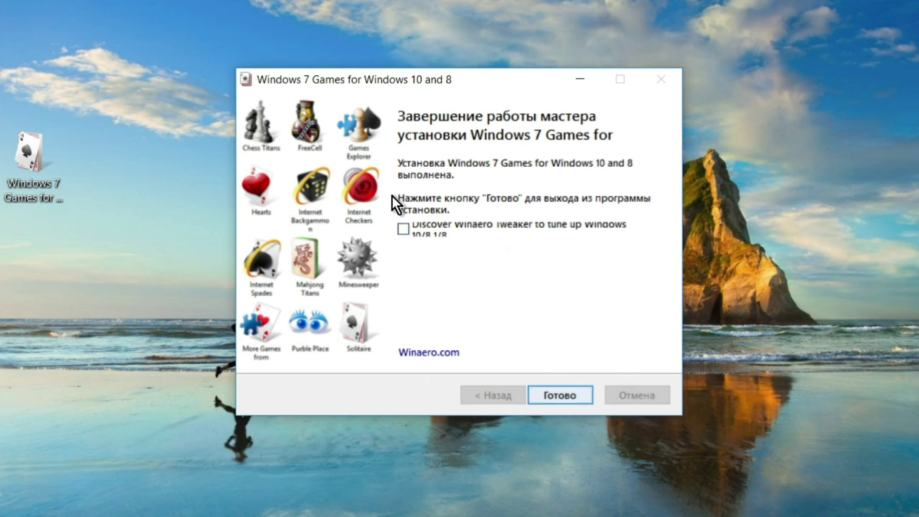
click(575, 396)
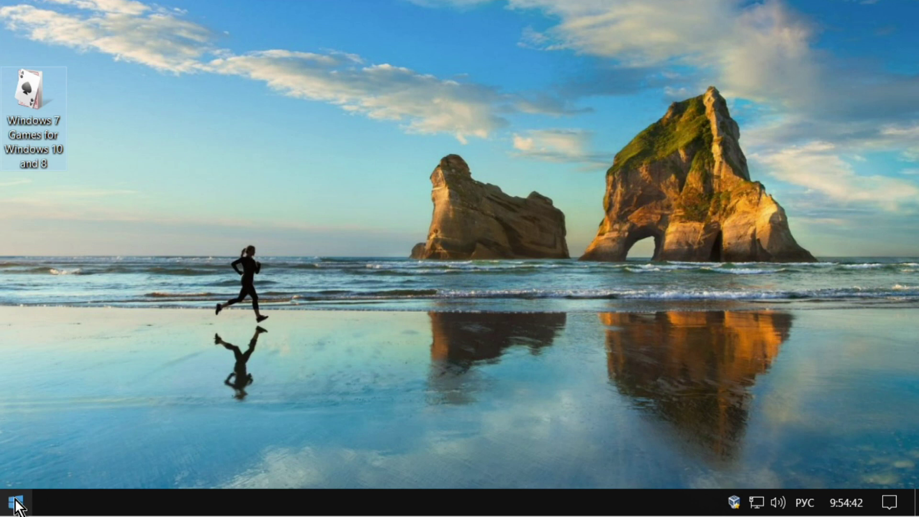
Open GameExplorer from the installed Games folder and accept the recommended update and folder settings
click(16, 497)
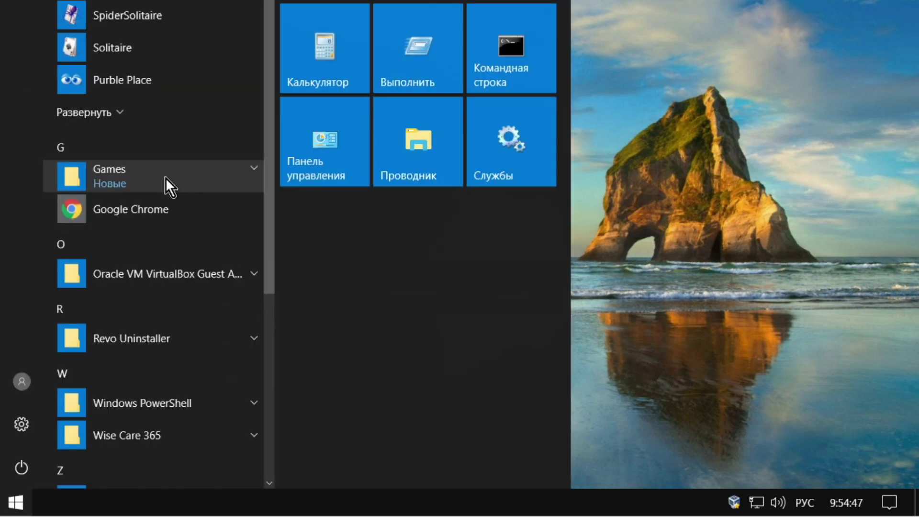
click(245, 171)
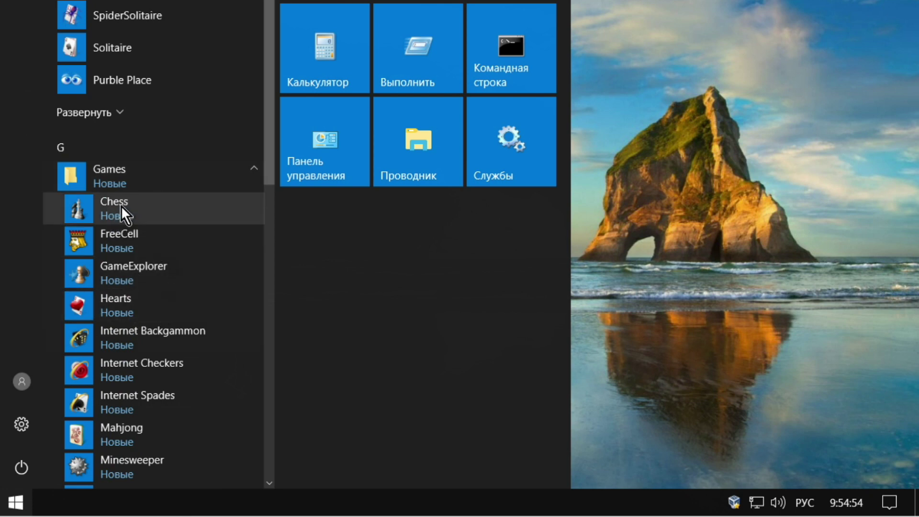
click(156, 275)
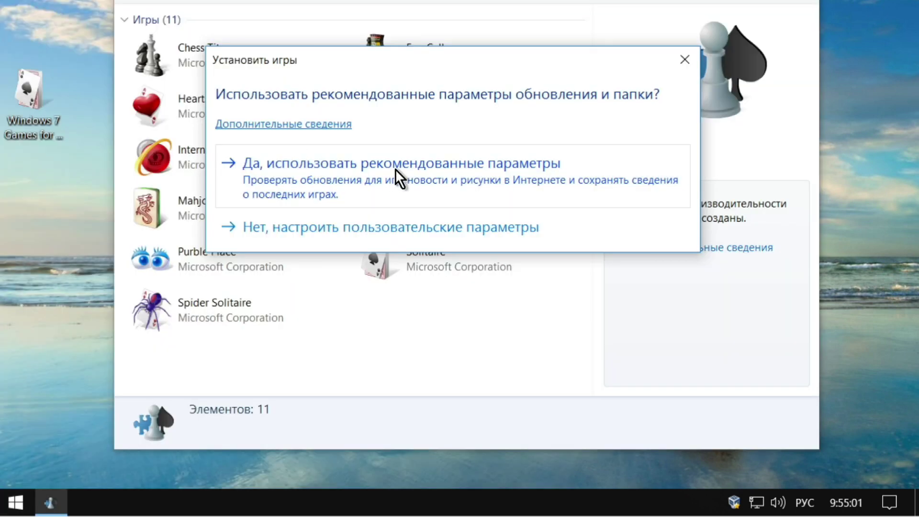
click(396, 169)
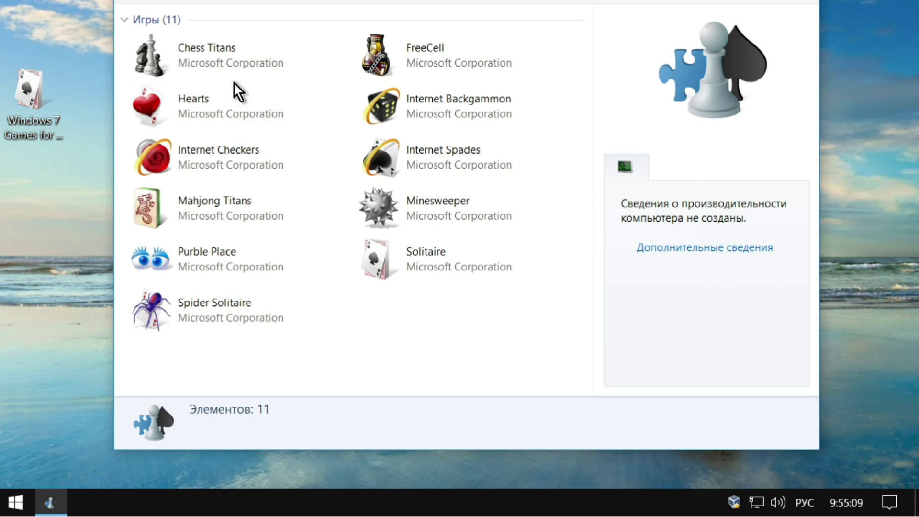
Start Chess Titans at the Любитель difficulty and Spider Solitaire at the Новичок difficulty
double_click(193, 54)
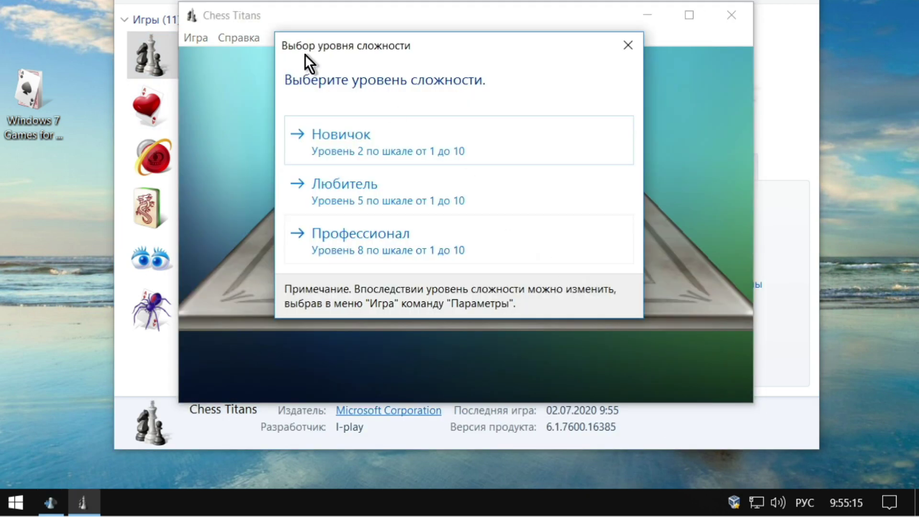
click(377, 184)
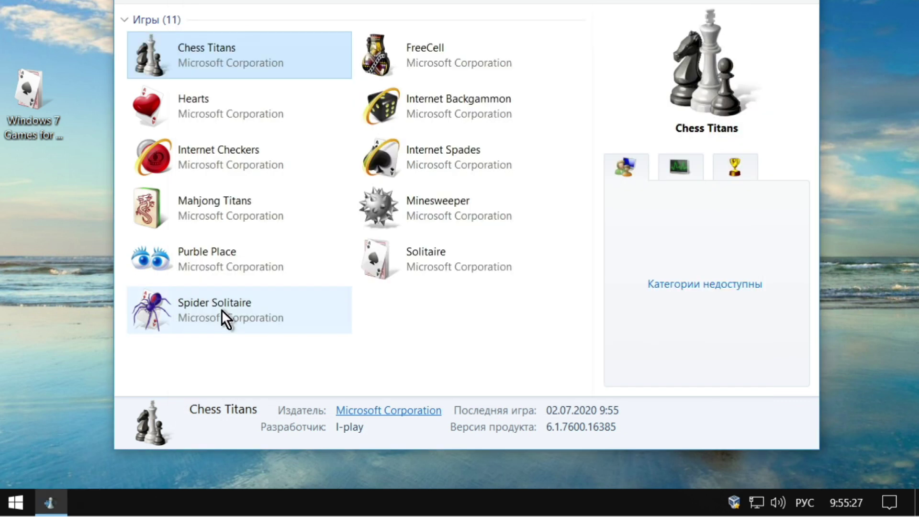
click(223, 310)
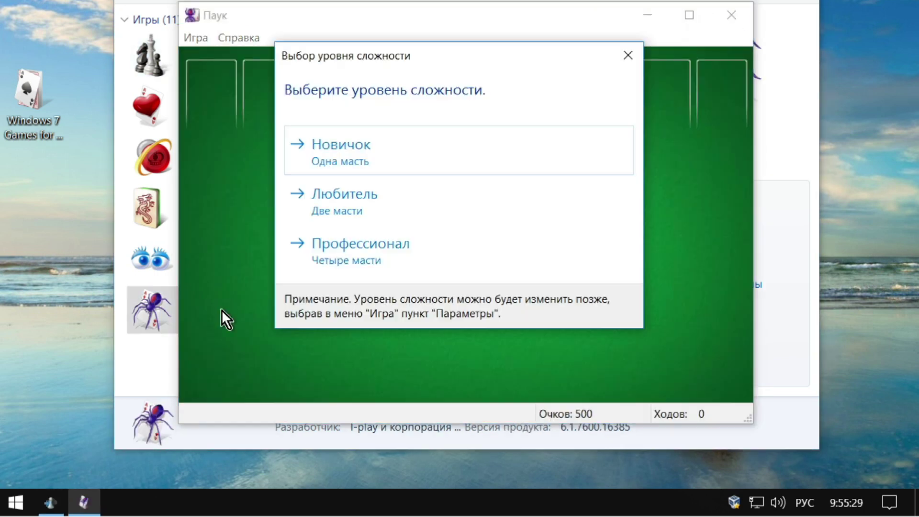
key(Return)
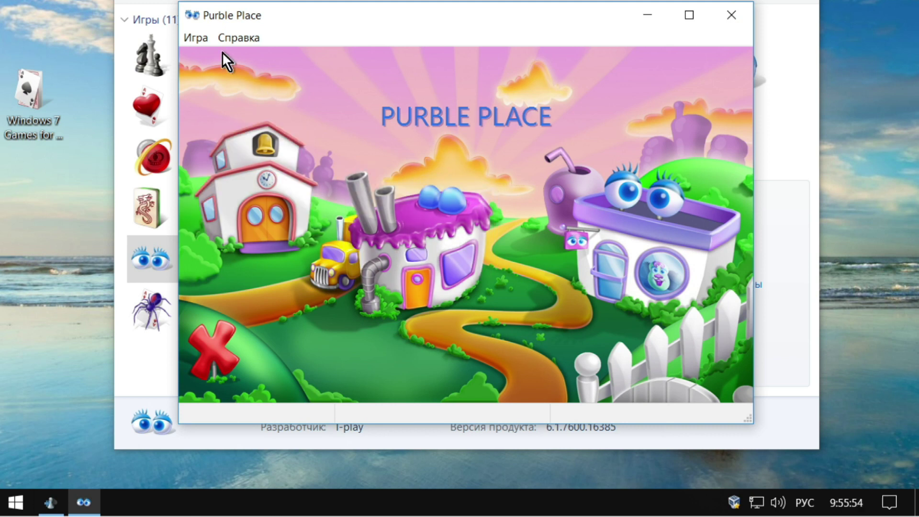
Start a new Comfy Cakes game in Purble Place at the Новичок difficulty, then close Purble Place
click(197, 39)
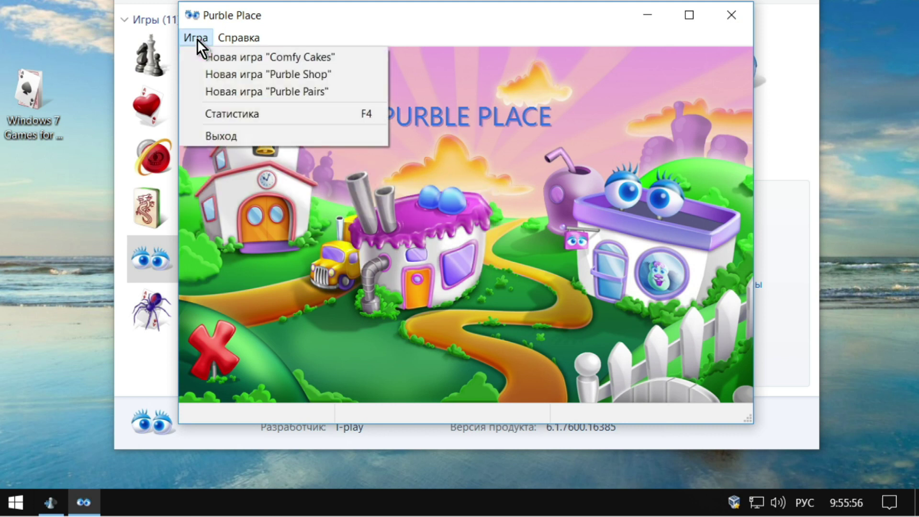
click(235, 61)
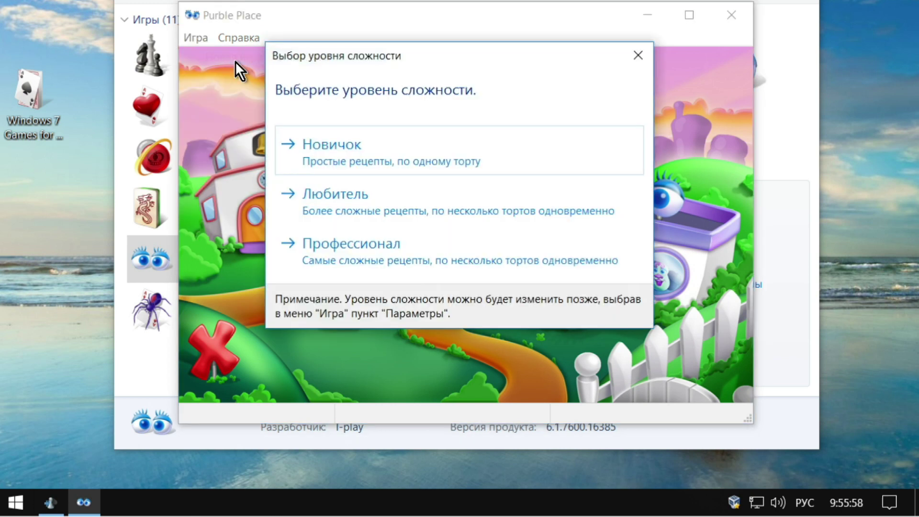
click(333, 144)
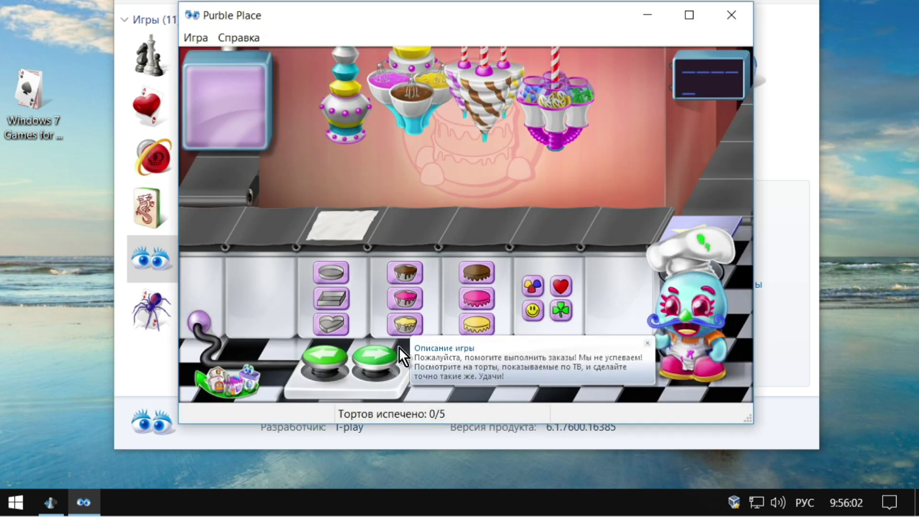
click(741, 24)
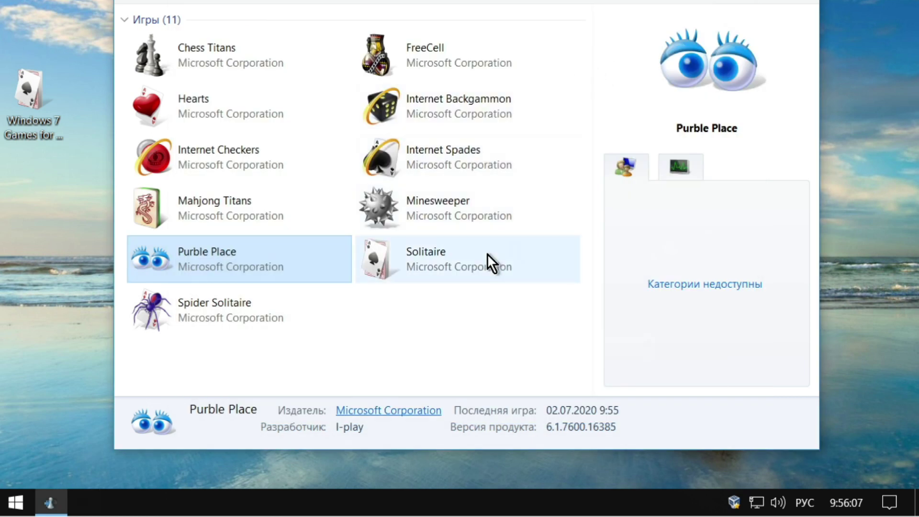
Launch Solitaire from the games list to check that it runs, then close it
double_click(470, 259)
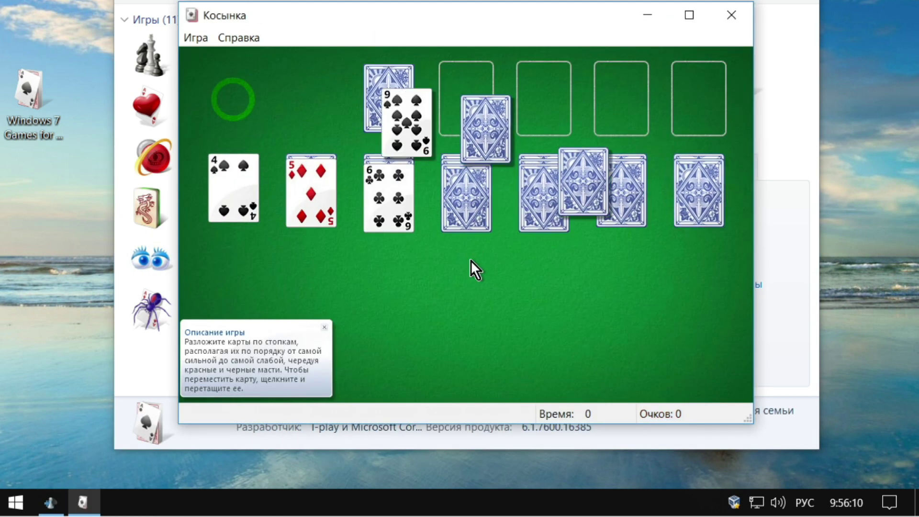
click(743, 14)
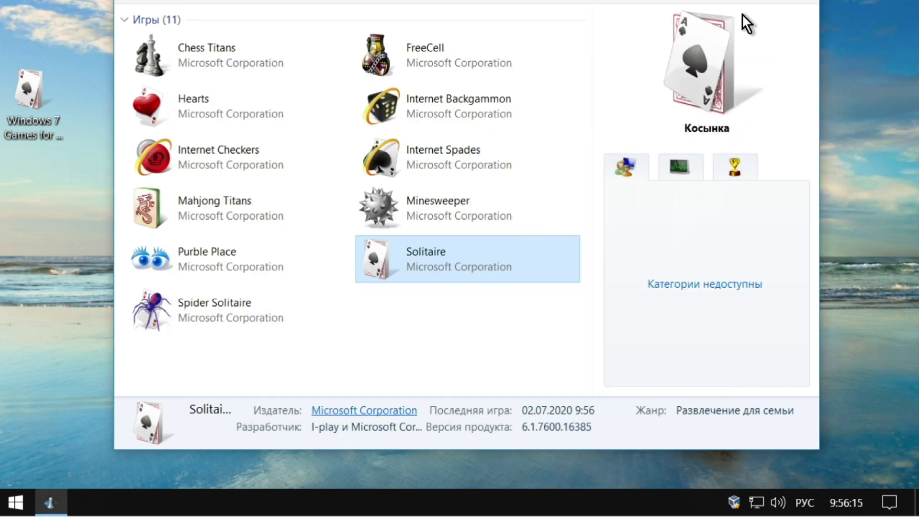
Close the games list window, launch Chess from the installed Games folder to check that it runs, and close it
key(alt+F4)
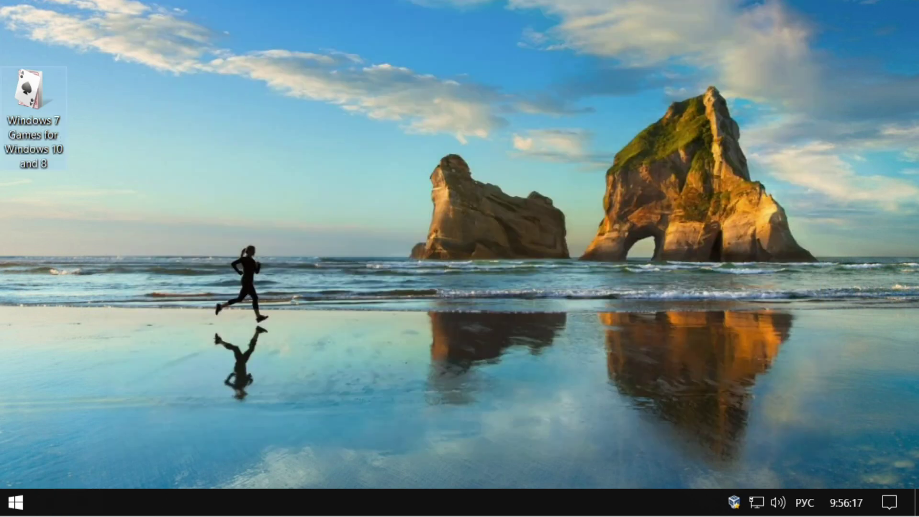
click(16, 502)
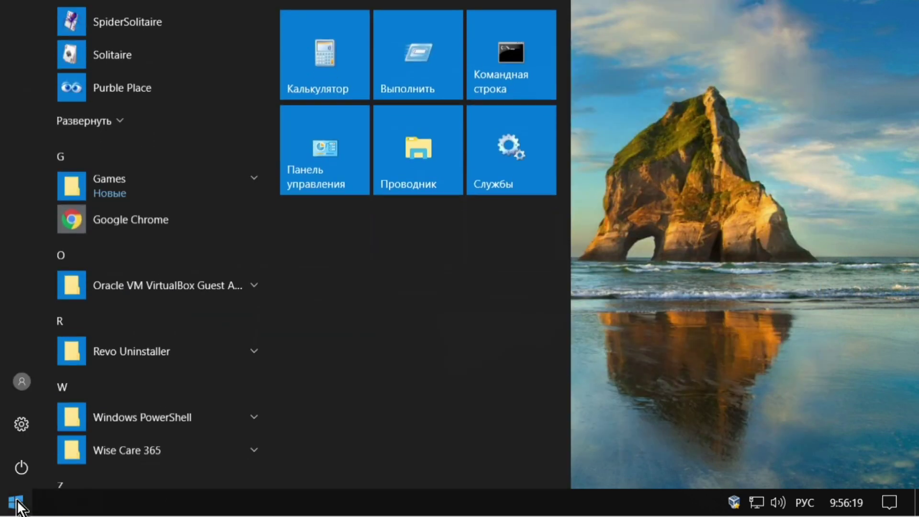
click(245, 169)
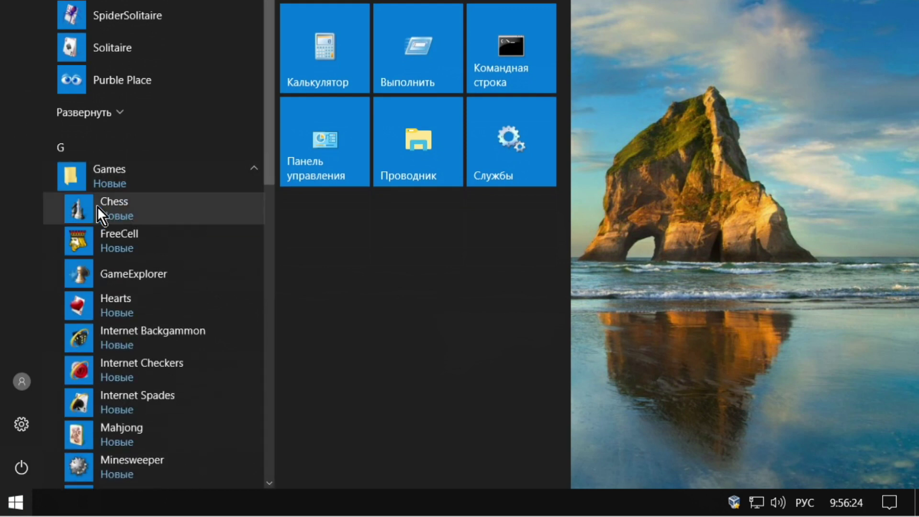
click(111, 204)
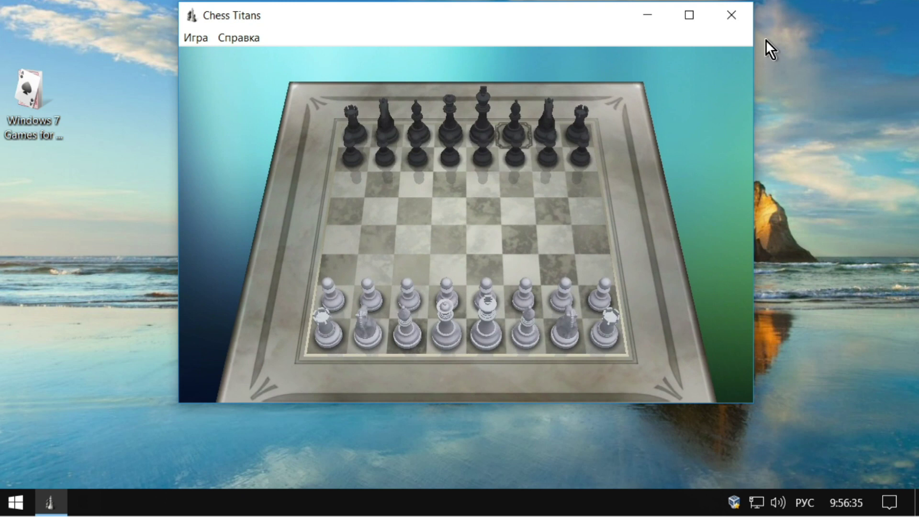
click(732, 11)
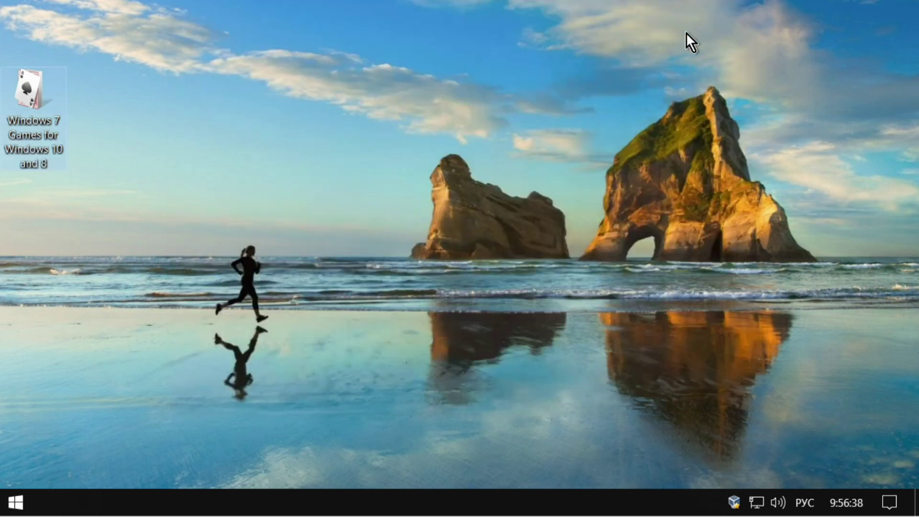
Launch Hearts from the installed Games folder to check that it runs
click(23, 498)
click(244, 176)
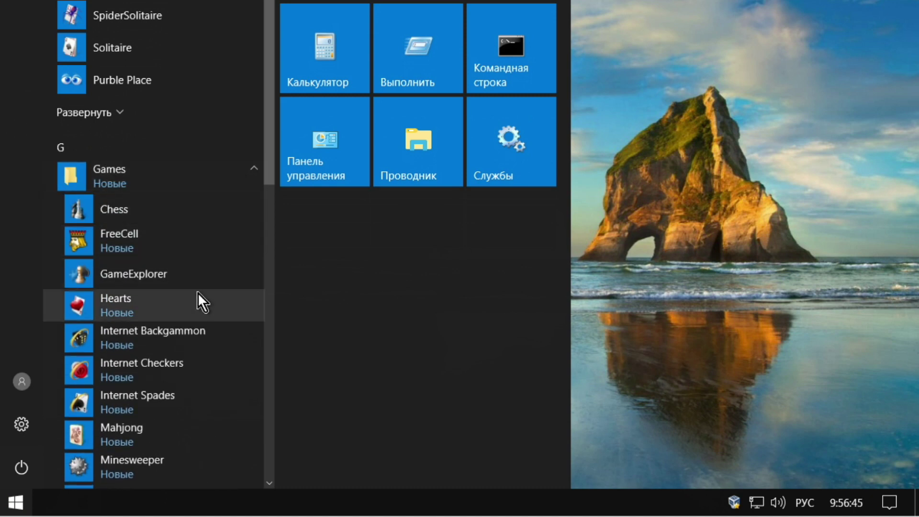
click(177, 309)
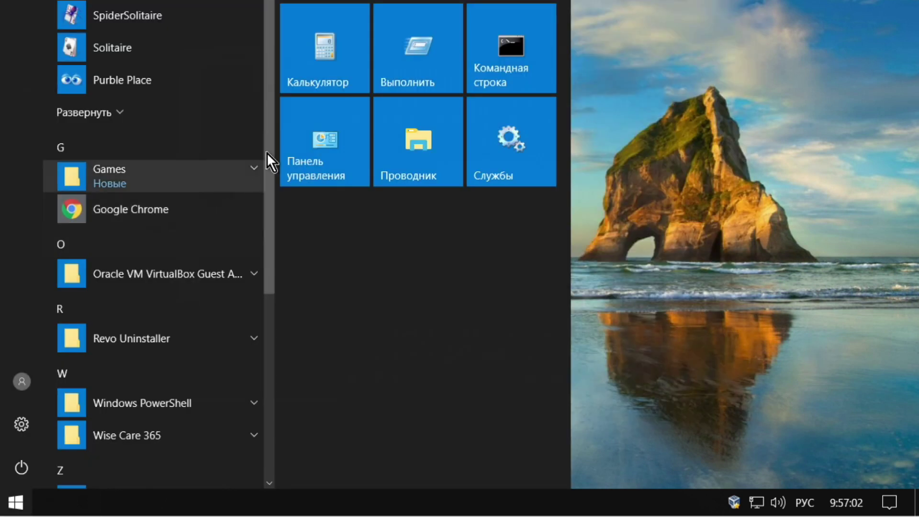
Launch Internet Checkers from the installed Games folder, then exit it without starting a game
click(248, 167)
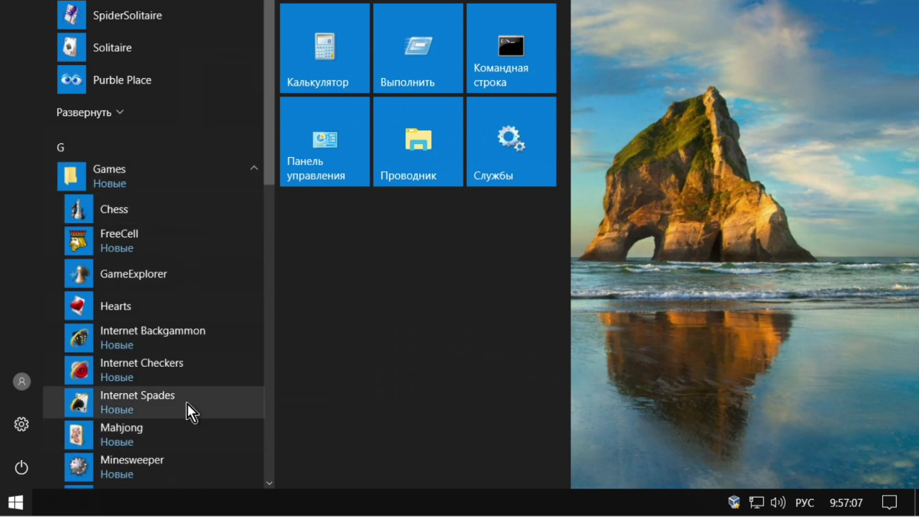
click(163, 373)
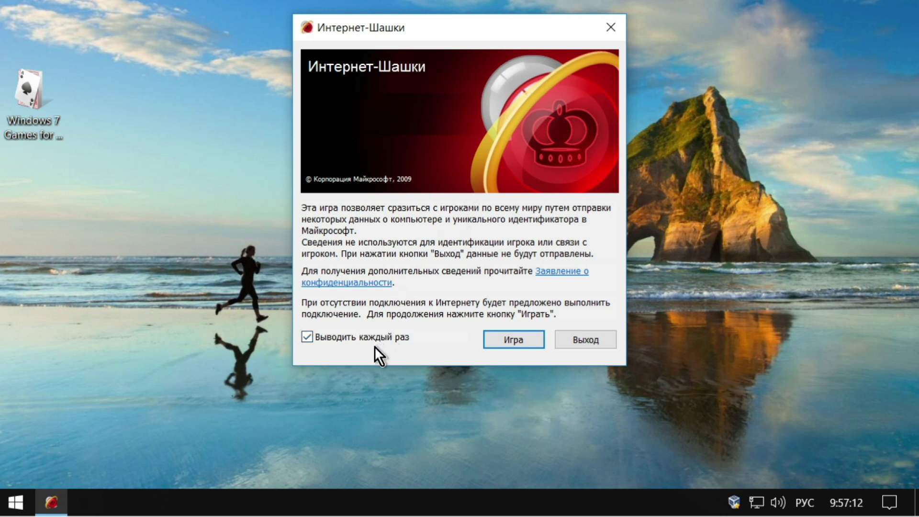
click(596, 340)
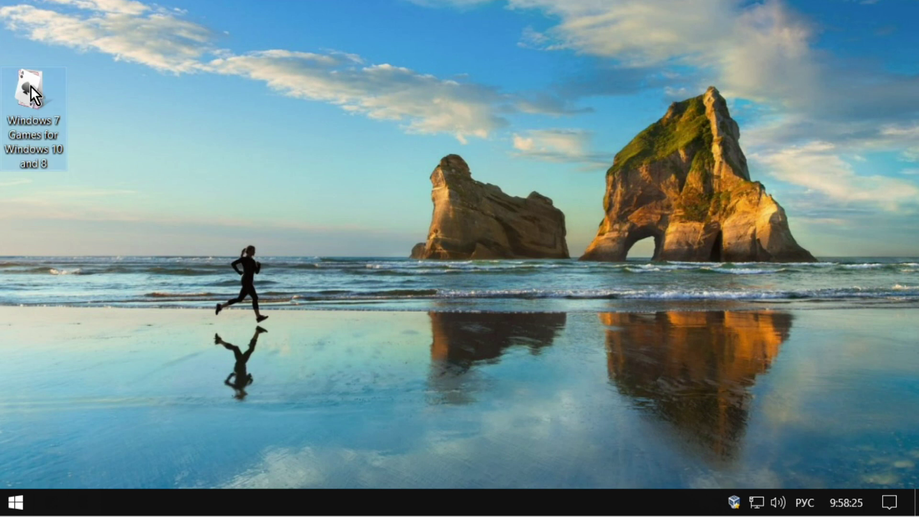
Delete the "Windows 7 Games for Windows 10 and 8" installer from the desktop
right_click(31, 86)
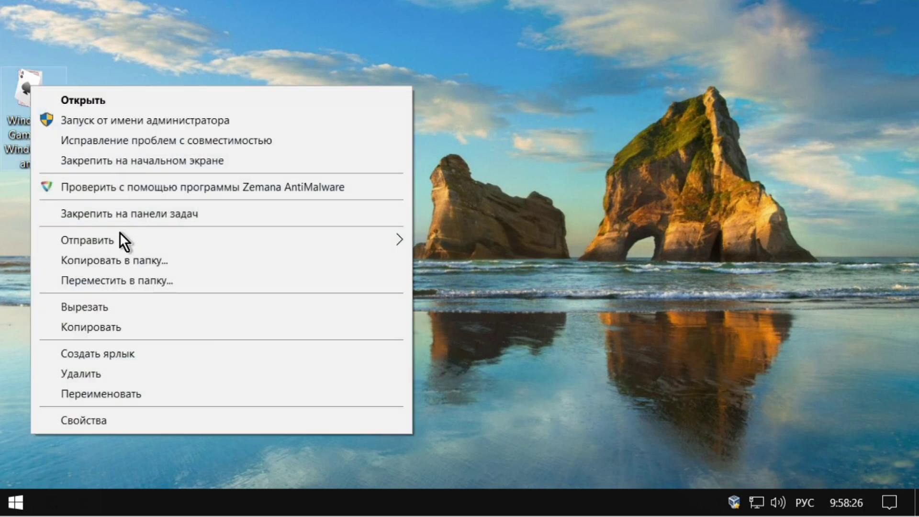
click(97, 370)
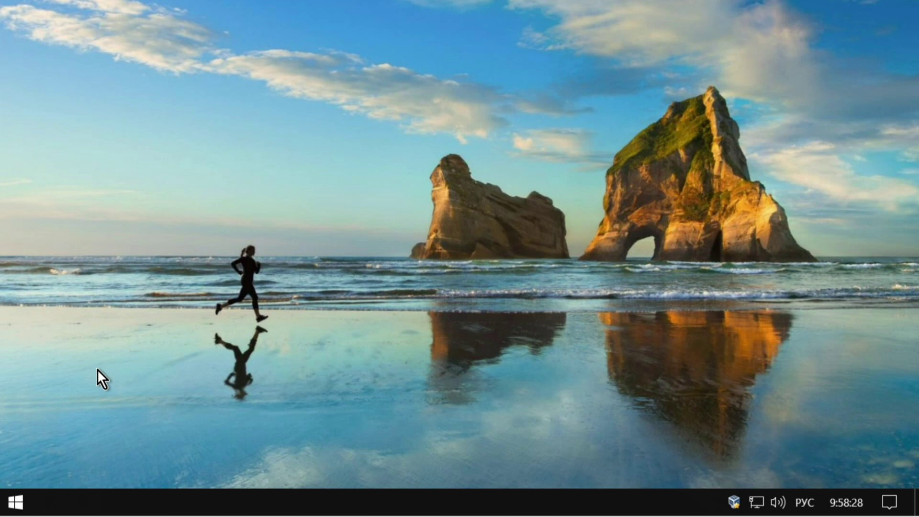